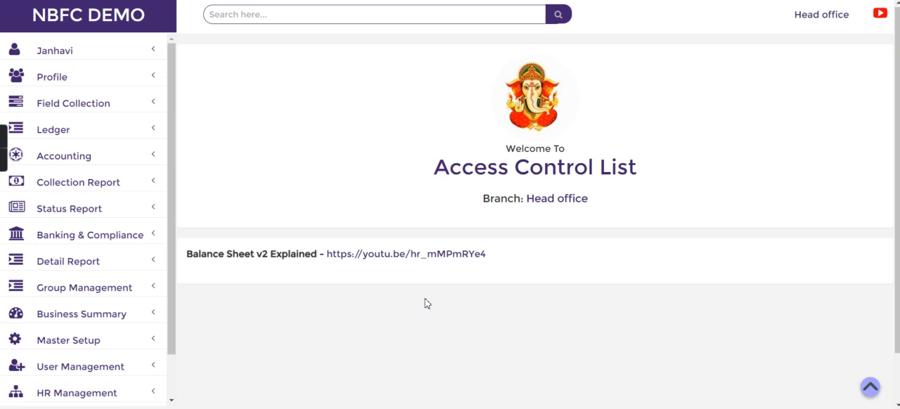
# Open the user list for the Head office branch and look up the second staff member's user ID.
pyautogui.click(116, 366)
pyautogui.scroll(-2, 170, 353)
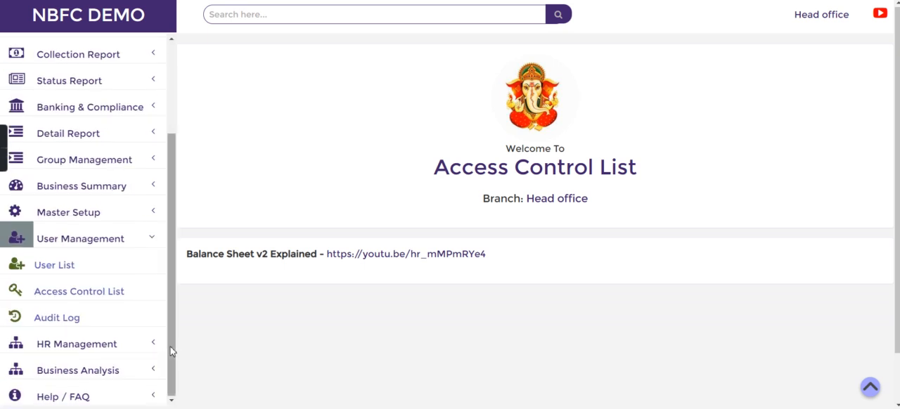
pyautogui.click(95, 273)
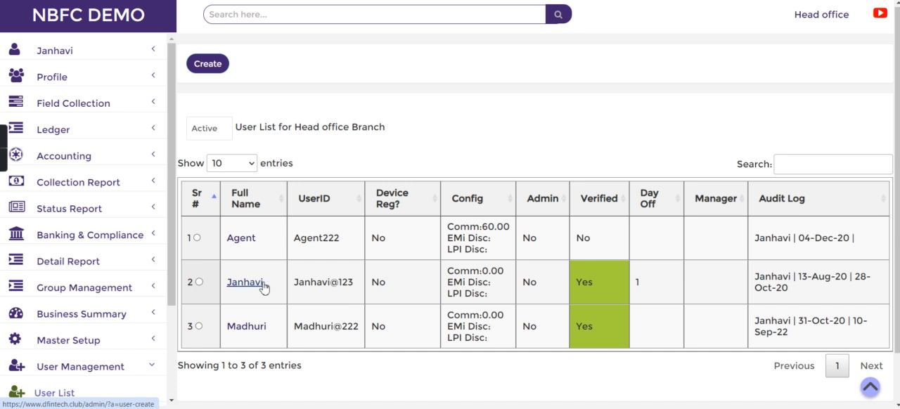
pyautogui.moveTo(229, 280); pyautogui.dragTo(359, 288)
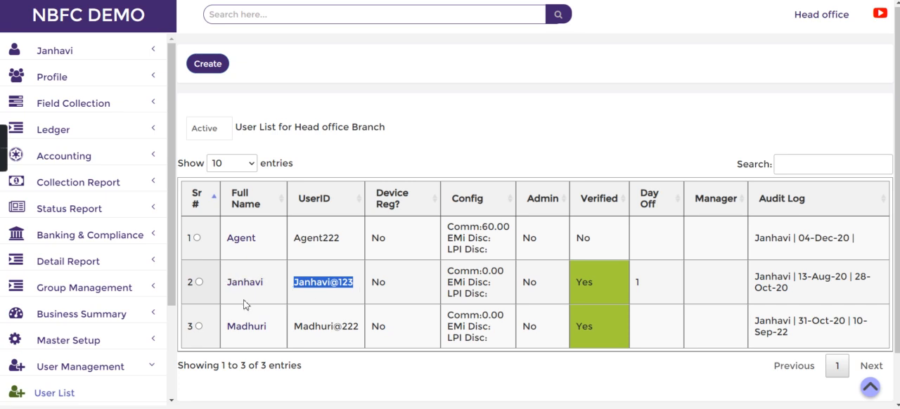
# Open the Access Control List and select the second staff member in the Access Entry Form.
pyautogui.scroll(-3, 120, 256)
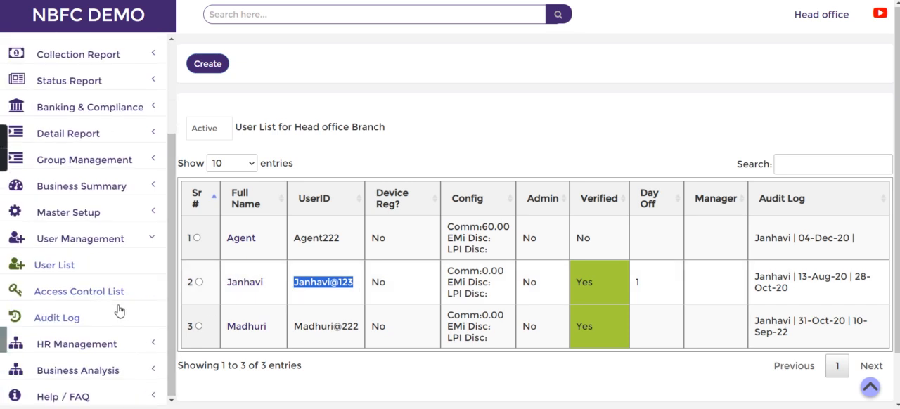
pyautogui.click(89, 285)
pyautogui.click(260, 141)
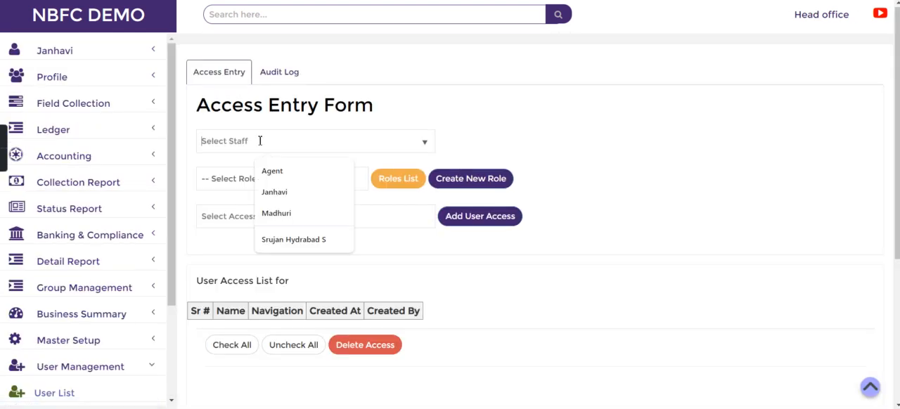
pyautogui.click(280, 195)
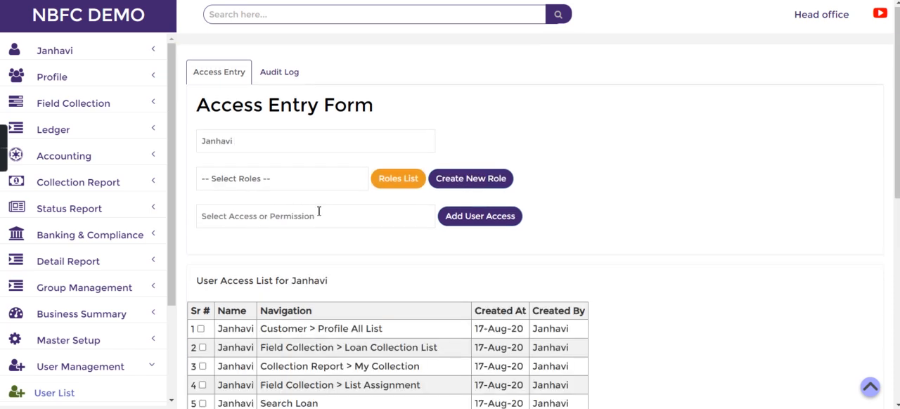
# Review the staff member's user access list, especially the all-loans approval view and Customer > Loan Approval rights.
pyautogui.scroll(-3, 635, 277)
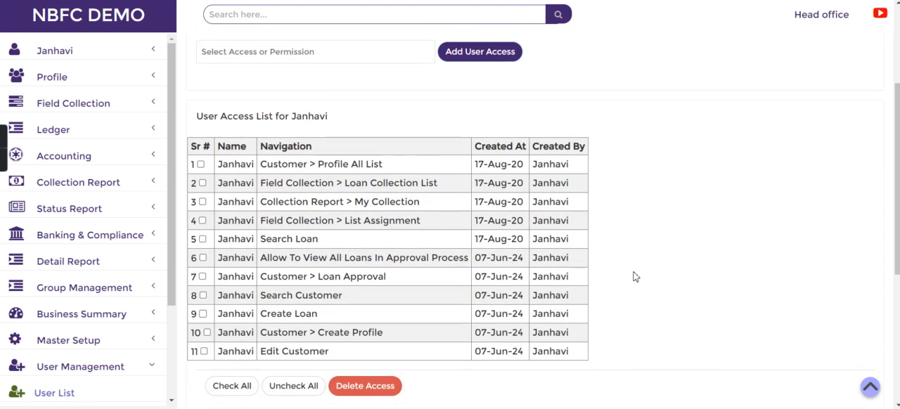
pyautogui.scroll(1, 635, 276)
pyautogui.scroll(-1, 635, 275)
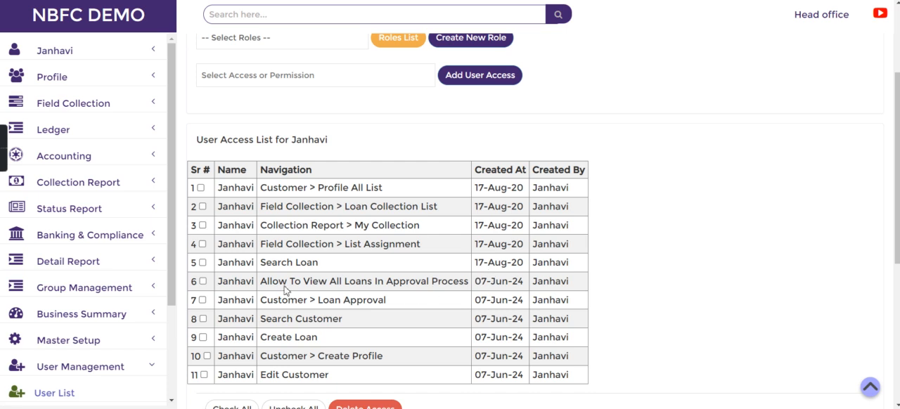
pyautogui.moveTo(261, 281); pyautogui.dragTo(457, 284)
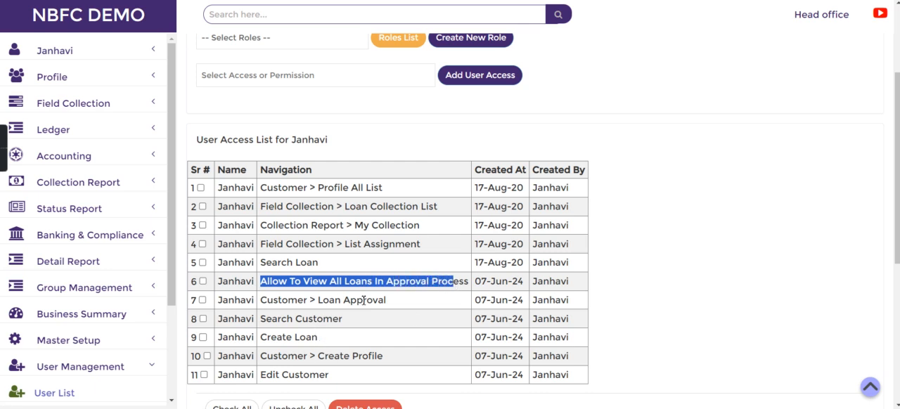
pyautogui.moveTo(323, 301); pyautogui.dragTo(376, 303)
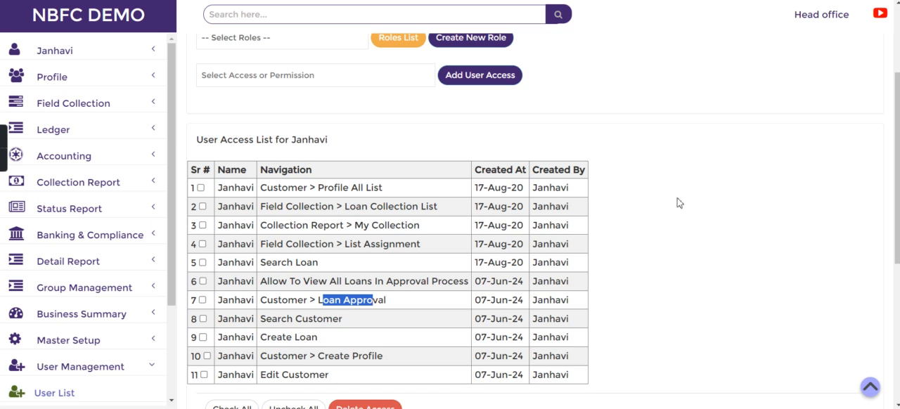
pyautogui.click(679, 203)
pyautogui.scroll(2, 679, 203)
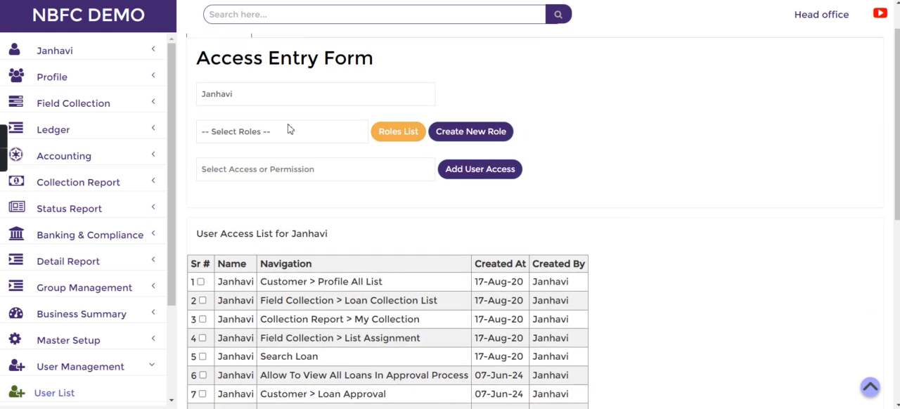
# Preview the access rights within the Branch Manager (with Reports Access) role without adding them, and view the other available roles.
pyautogui.click(265, 132)
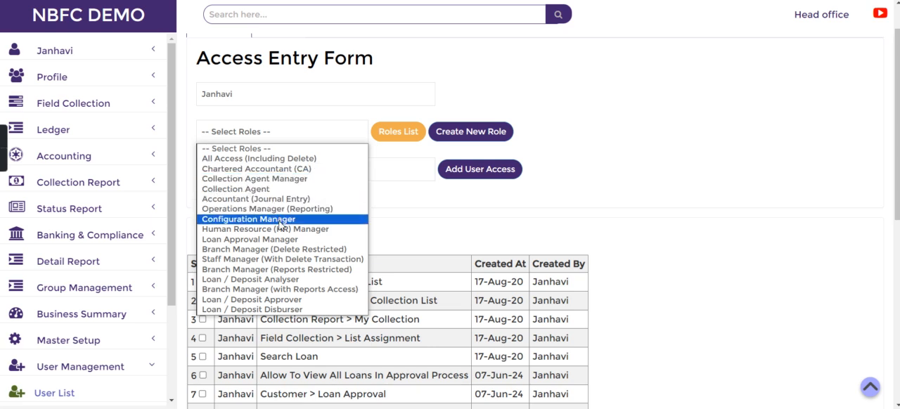
pyautogui.click(244, 290)
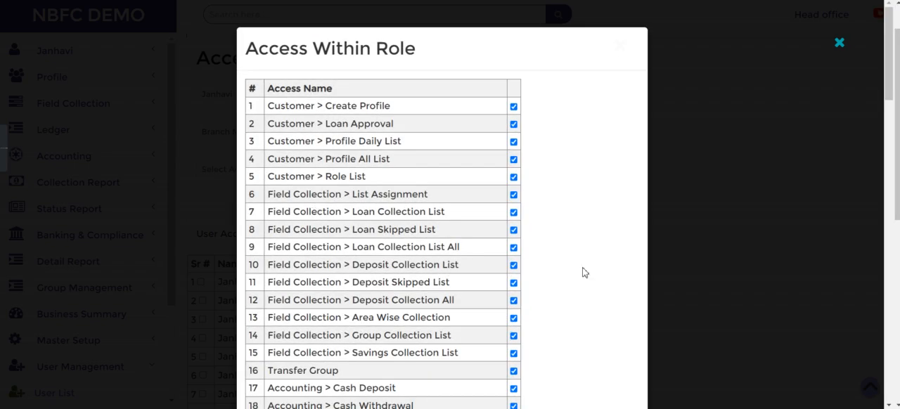
pyautogui.scroll(-9, 583, 272)
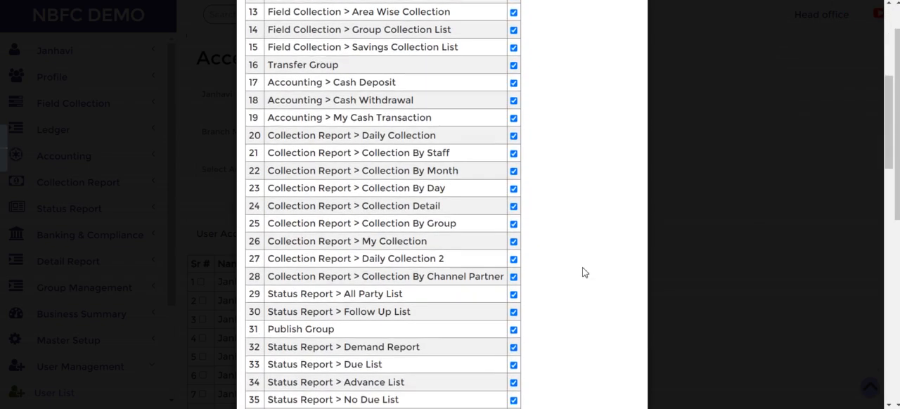
pyautogui.scroll(-8, 582, 272)
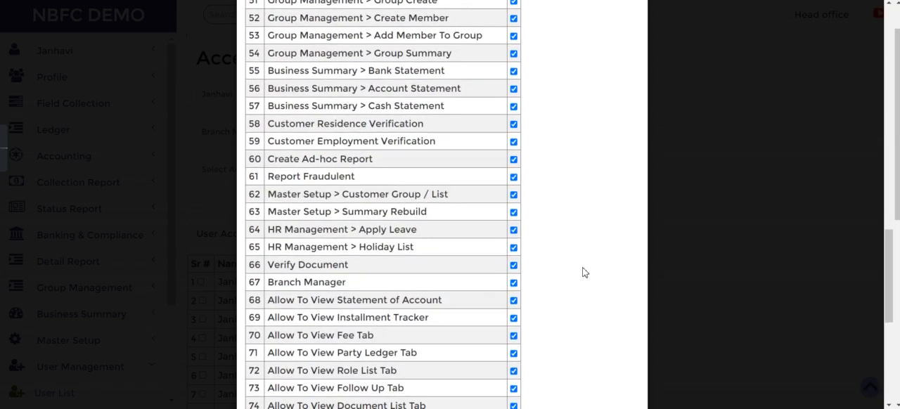
pyautogui.scroll(-4, 583, 272)
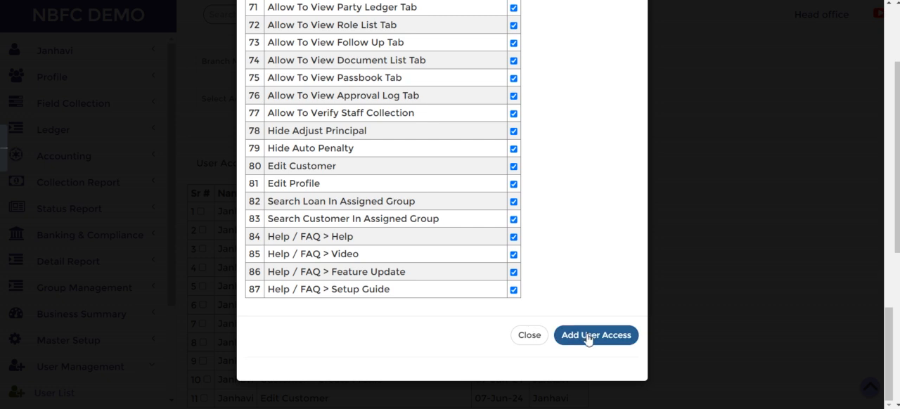
pyautogui.click(524, 339)
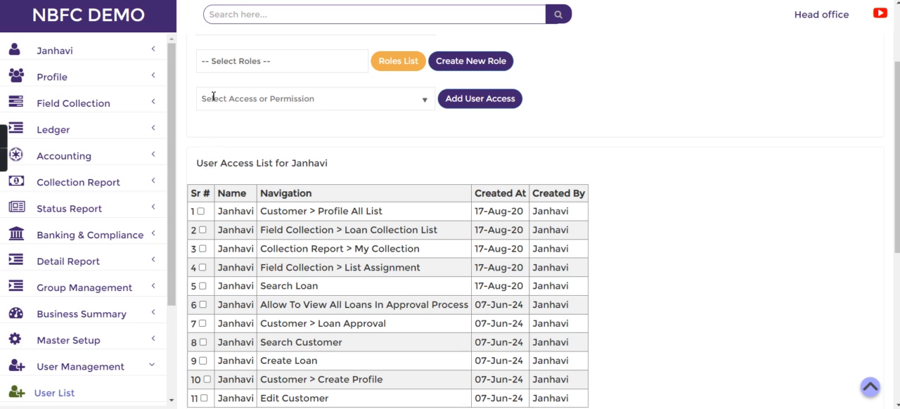
pyautogui.click(229, 62)
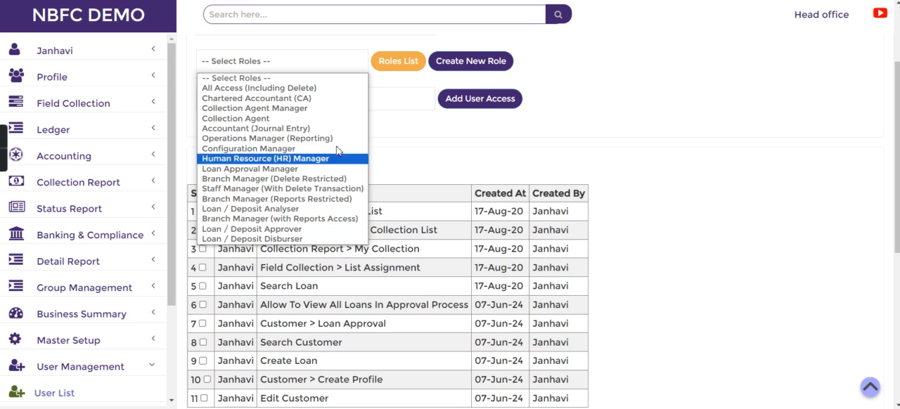
pyautogui.click(420, 147)
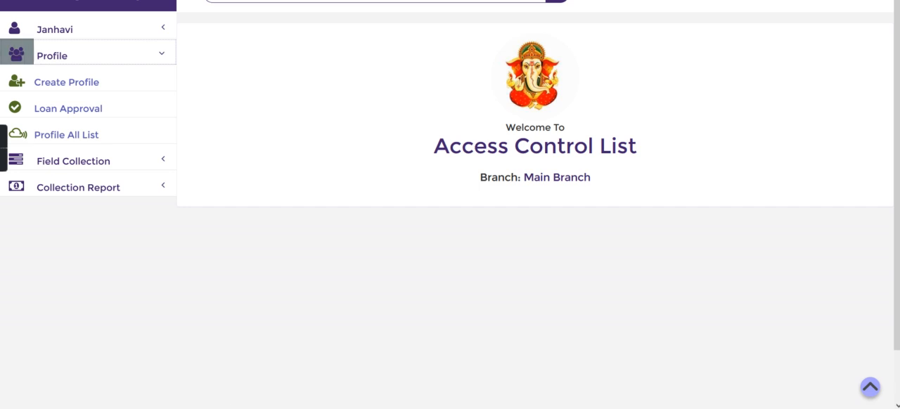
# In the staff member's own account, view the loan approval list filtered to New Request loans.
pyautogui.click(73, 31)
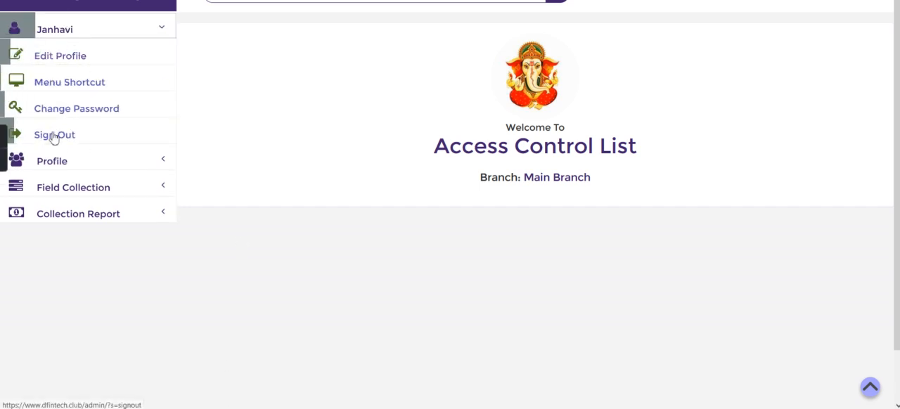
pyautogui.click(74, 160)
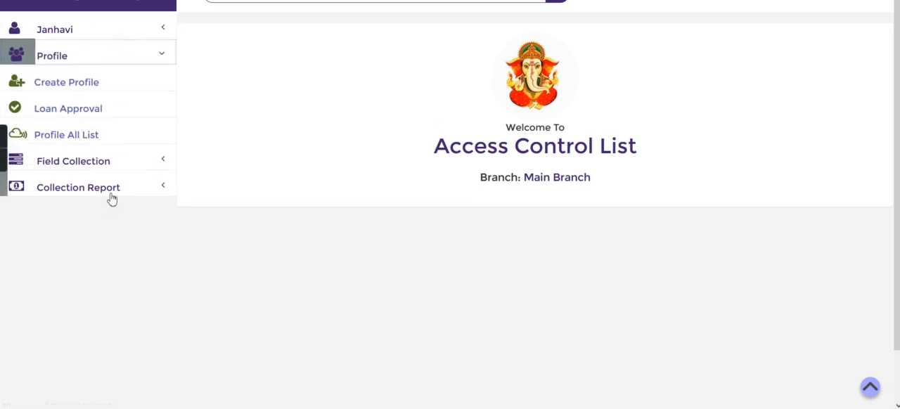
pyautogui.click(89, 107)
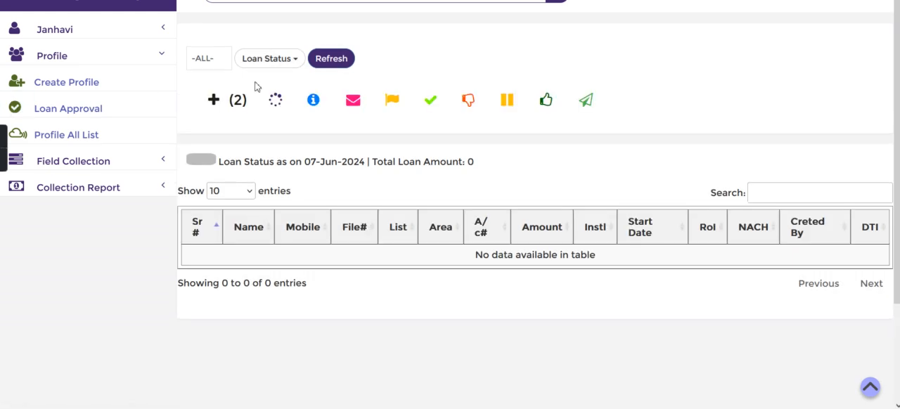
pyautogui.click(265, 64)
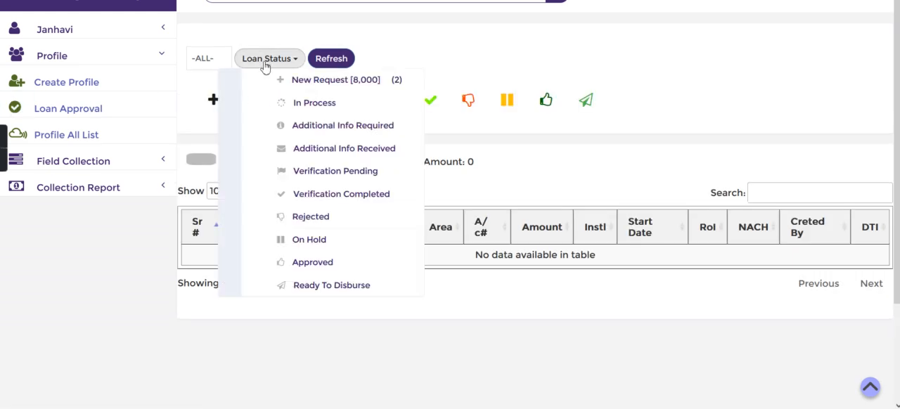
pyautogui.click(297, 80)
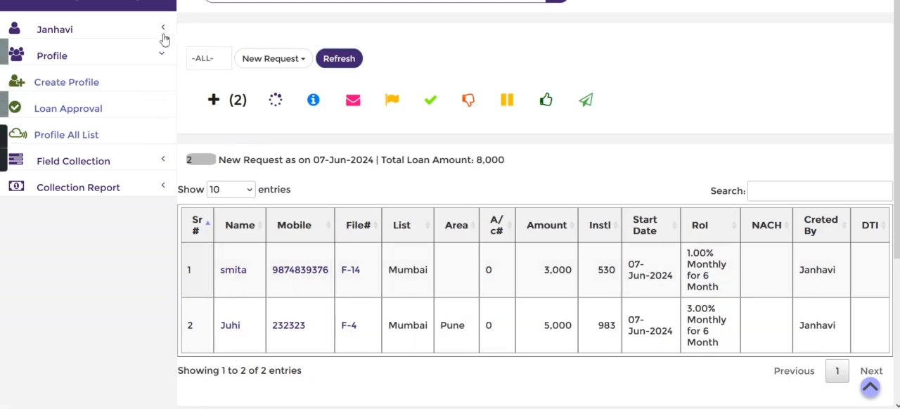
# Return to the home page, search for the customer by file number and start a new loan entry for them.
pyautogui.click(150, 12)
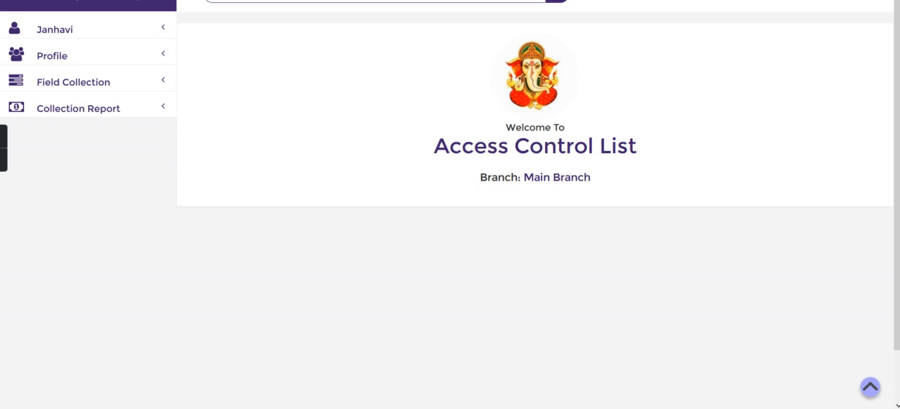
pyautogui.press('Return')
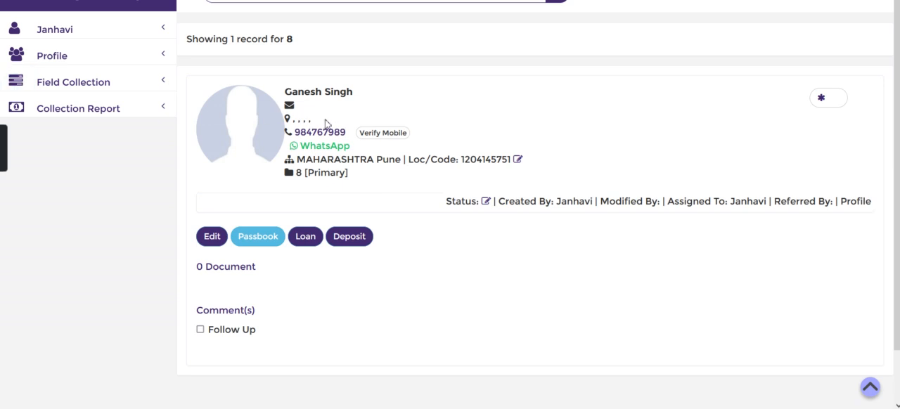
pyautogui.click(305, 237)
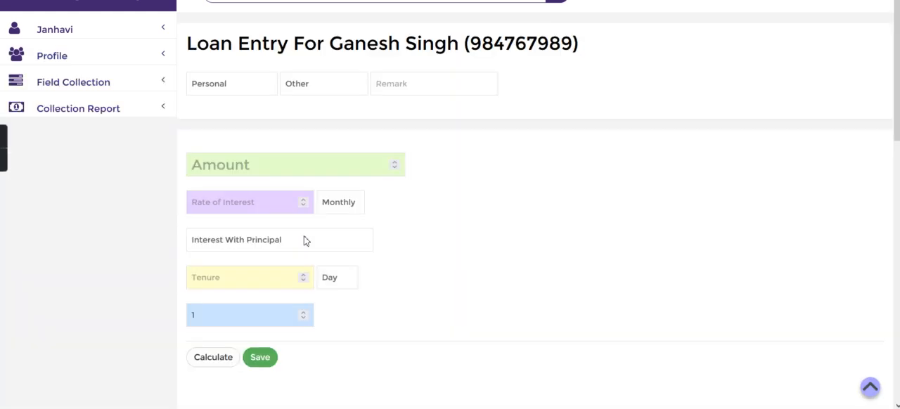
# Set the loan amount to 10000, the monthly rate of interest to 3 and the tenure to 10 months.
pyautogui.click(236, 165)
pyautogui.write('10000')
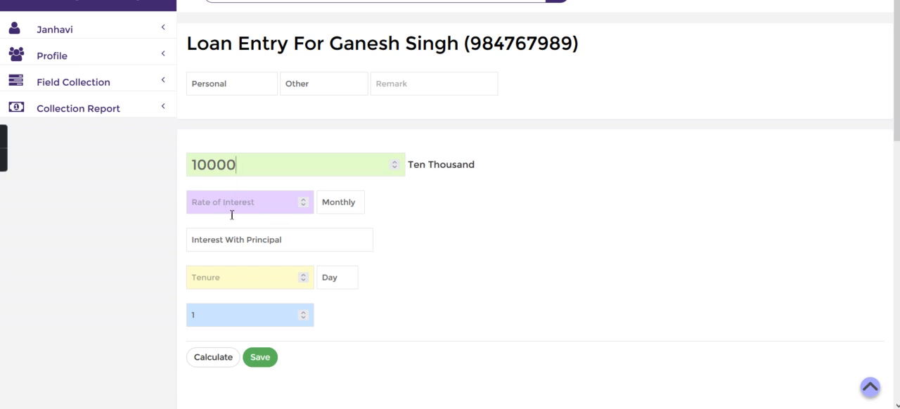
pyautogui.write('3')
pyautogui.click(248, 282)
pyautogui.write('10')
pyautogui.click(333, 285)
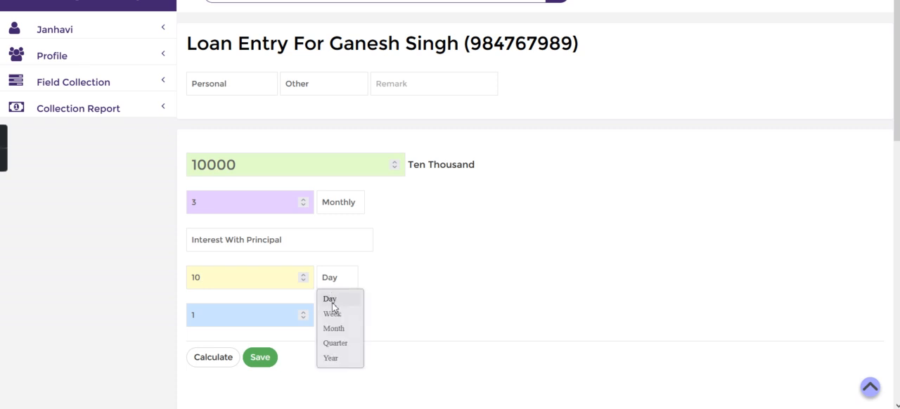
pyautogui.click(334, 328)
# Calculate the loan's instalments and save the loan for the customer.
pyautogui.click(217, 362)
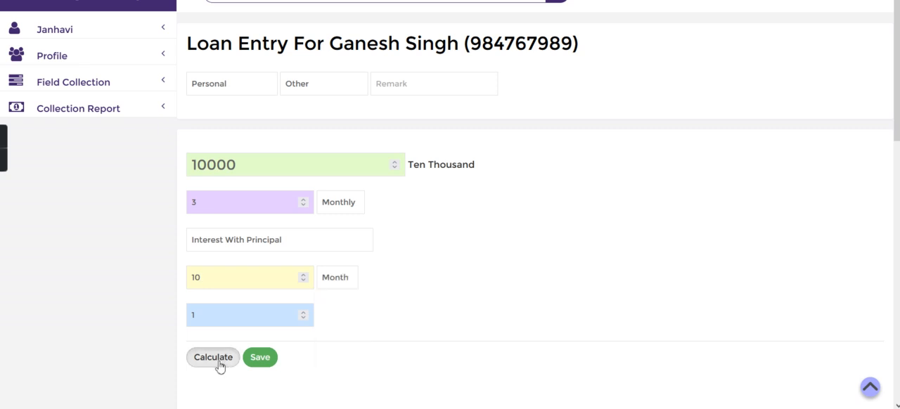
pyautogui.scroll(-3, 395, 336)
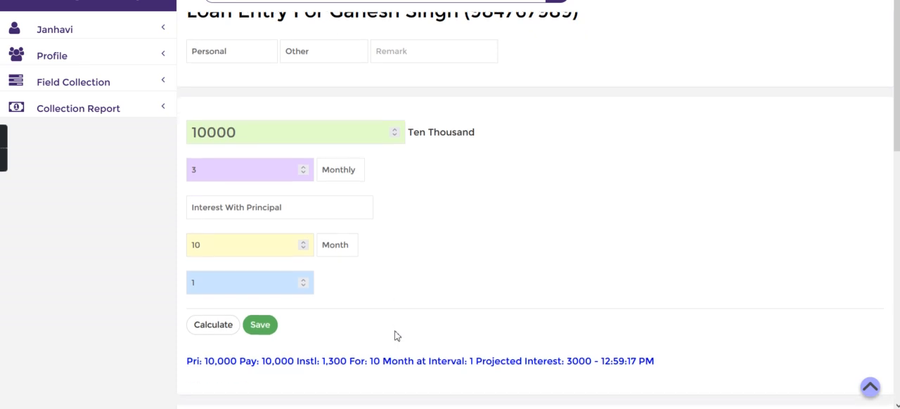
pyautogui.click(256, 203)
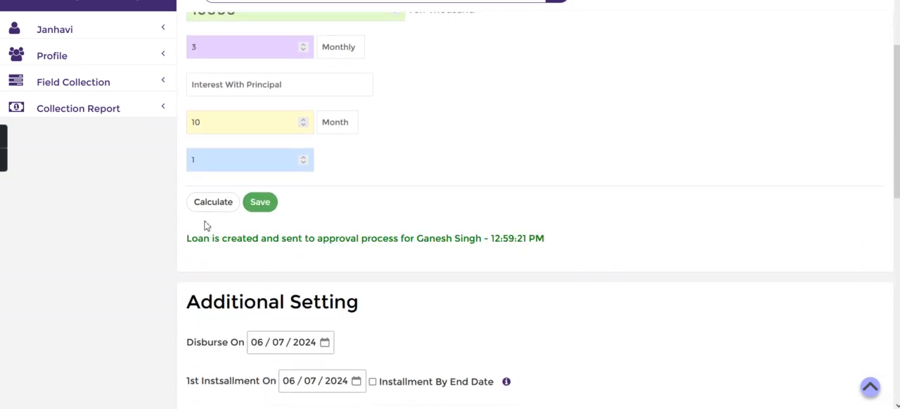
pyautogui.moveTo(183, 244); pyautogui.dragTo(490, 246)
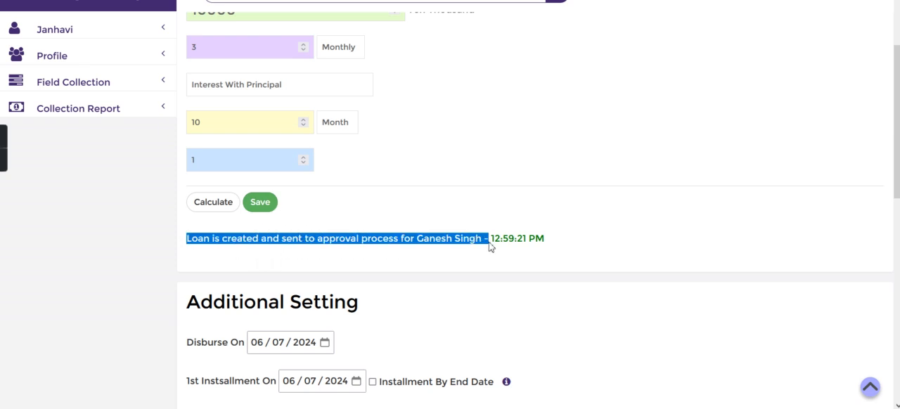
# Open the loan approval list from the customer profiles section and filter it to New Request loans.
pyautogui.click(85, 62)
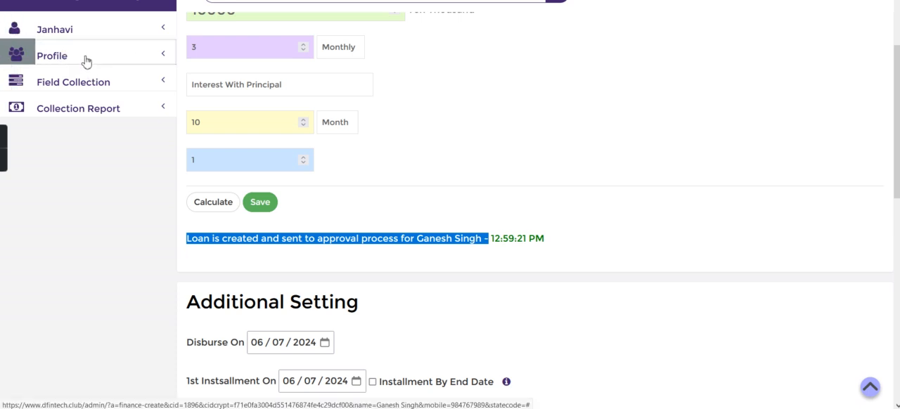
pyautogui.click(80, 103)
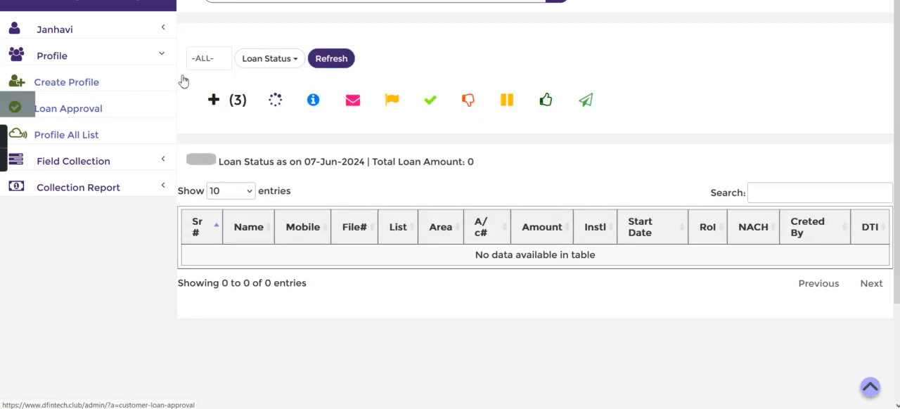
pyautogui.click(290, 58)
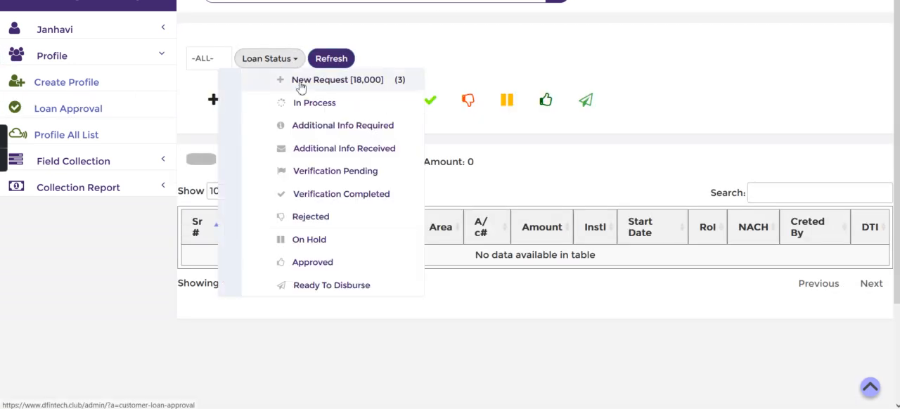
pyautogui.click(301, 83)
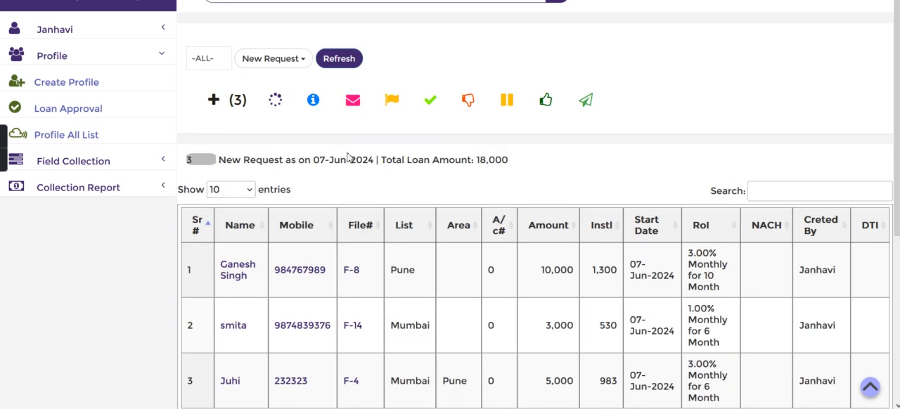
# Check the customer and creator of the first loan in the New Request list, and view that loan's main details.
pyautogui.scroll(-2, 353, 184)
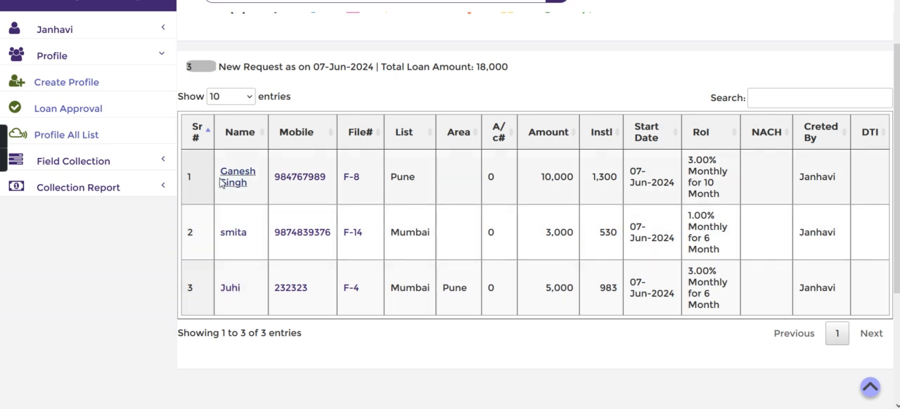
pyautogui.moveTo(218, 171); pyautogui.dragTo(248, 190)
pyautogui.click(248, 190)
pyautogui.moveTo(799, 181); pyautogui.dragTo(843, 184)
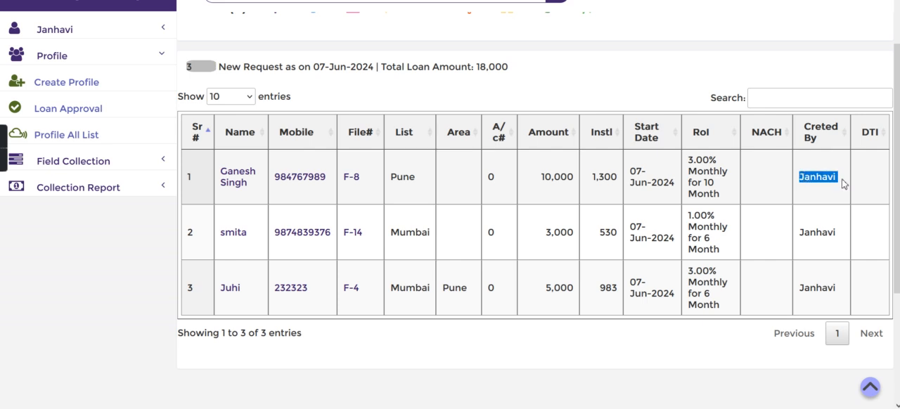
pyautogui.click(843, 183)
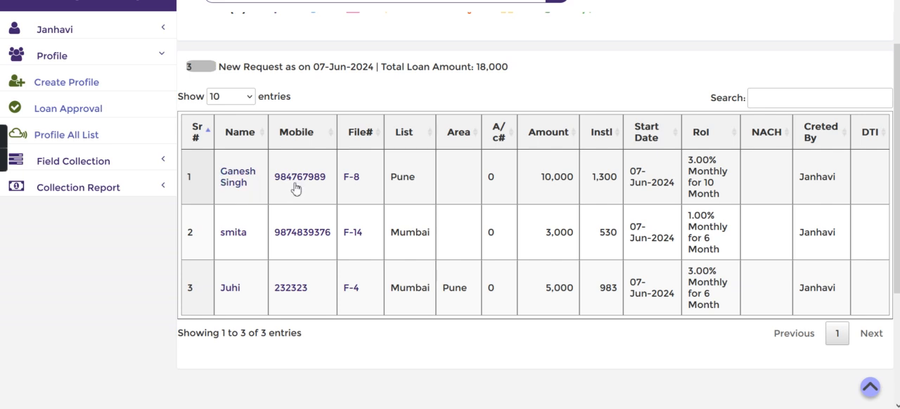
pyautogui.click(238, 182)
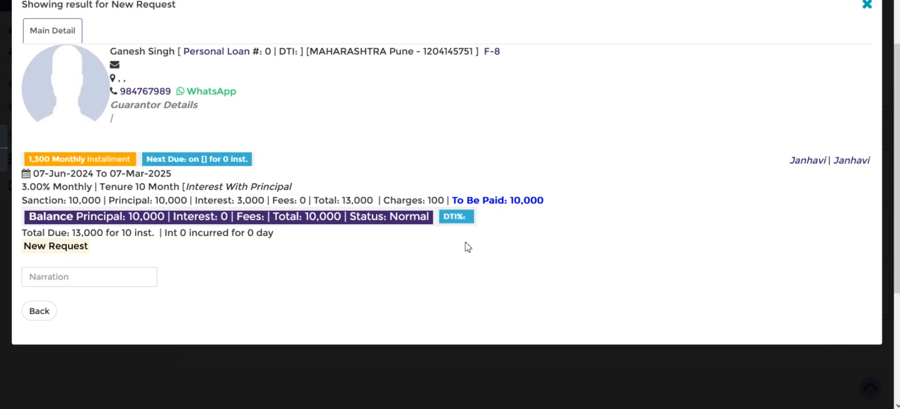
pyautogui.click(866, 4)
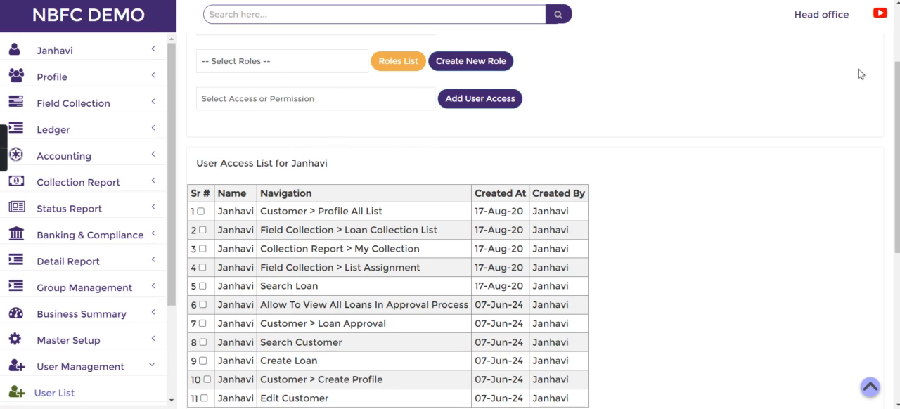
# In the head office administrator account, leave the staff member's access entry form and return to the home page.
pyautogui.scroll(2, 897, 50)
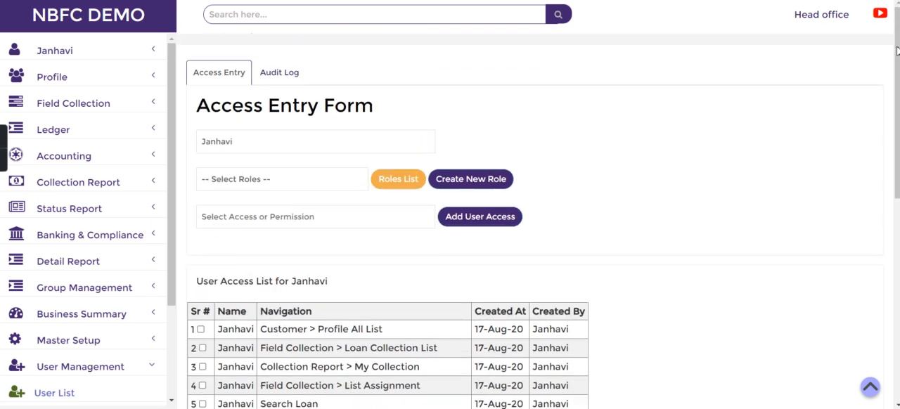
pyautogui.click(117, 27)
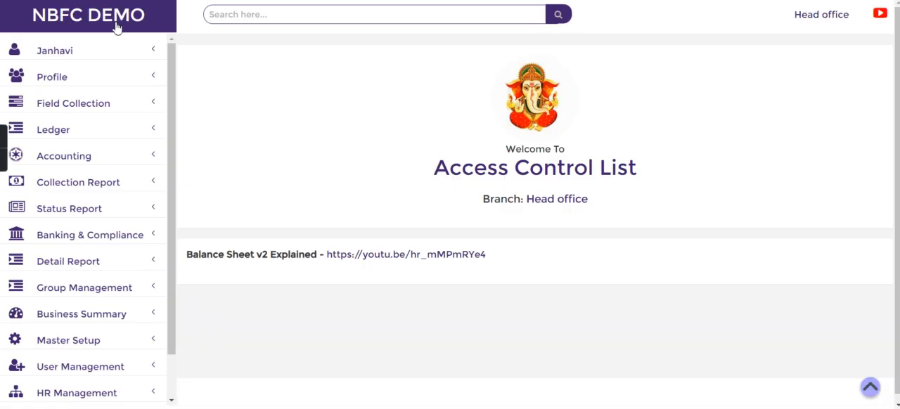